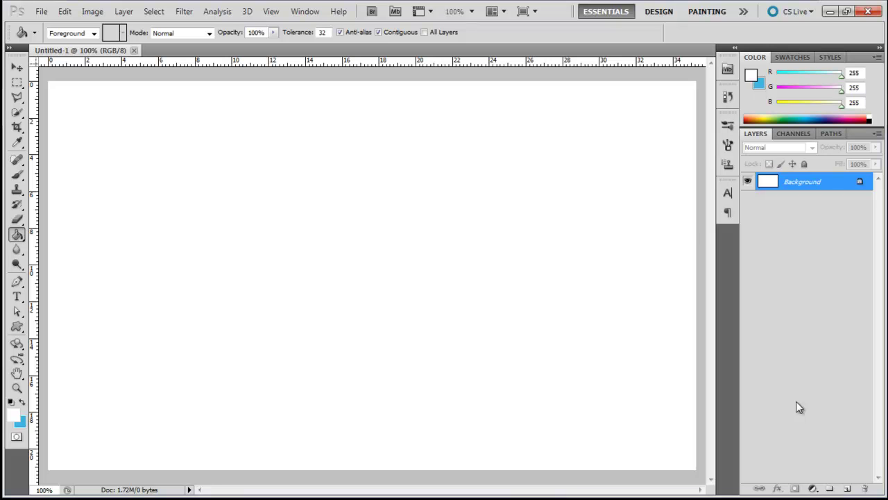
# Fill the canvas with sky blue #3ab3e4 using the Paint Bucket
pyautogui.click(12, 415)
pyautogui.click(20, 422)
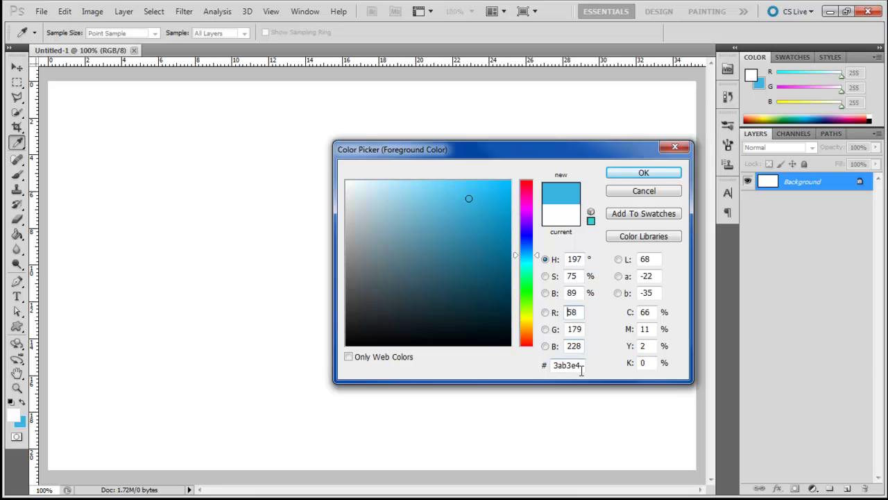
pyautogui.moveTo(582, 370); pyautogui.dragTo(542, 362)
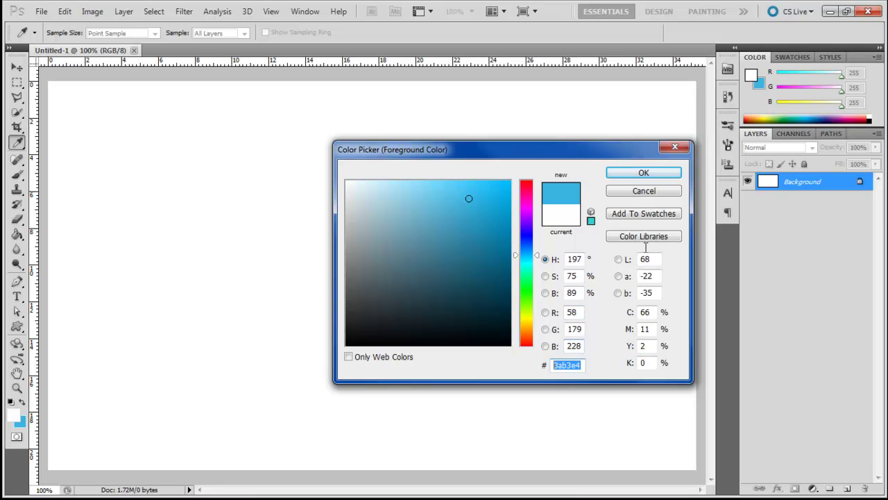
pyautogui.click(644, 173)
pyautogui.press('g')
pyautogui.click(423, 277)
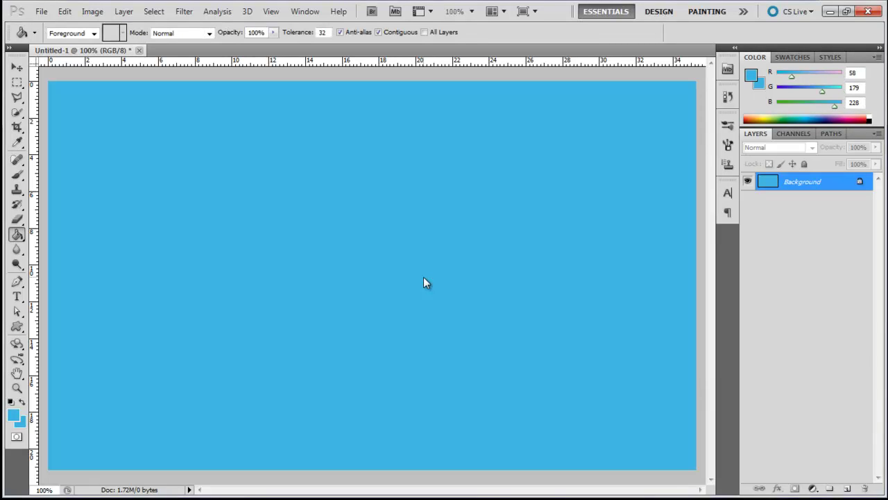
# On a new layer, paint a soft 1200 px pale-blue #abdff4 glow near the top centre
pyautogui.click(847, 489)
pyautogui.click(17, 174)
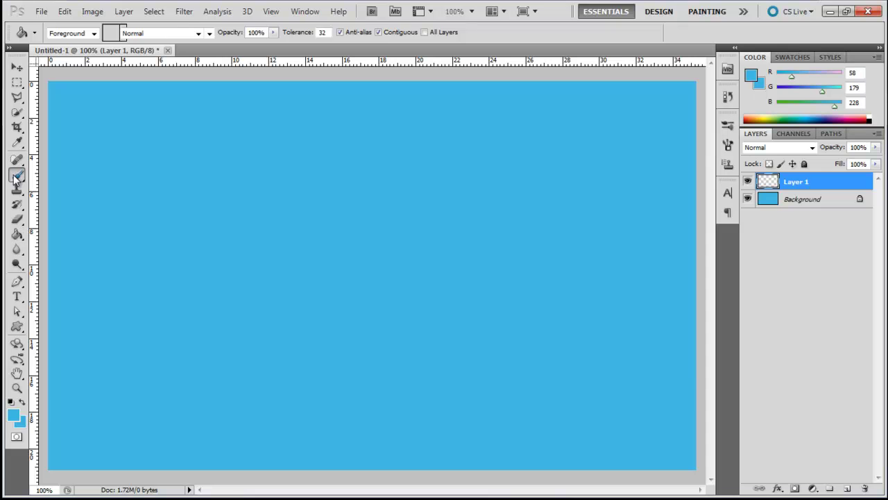
pyautogui.click(15, 414)
pyautogui.moveTo(460, 197); pyautogui.dragTo(396, 187)
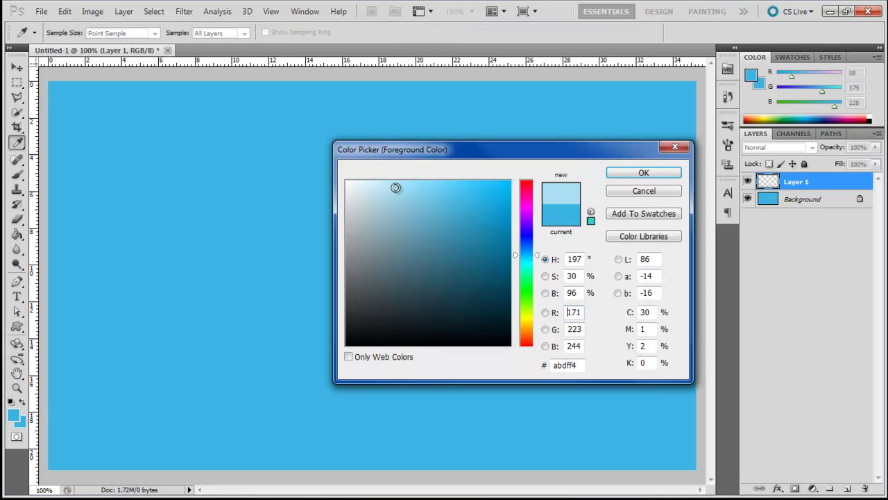
pyautogui.click(646, 174)
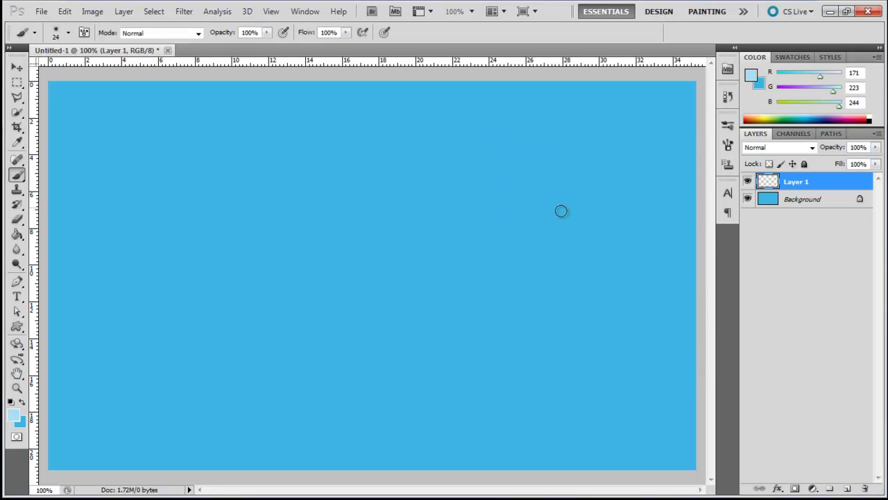
pyautogui.press(']')
pyautogui.press(']')
pyautogui.press(']')
pyautogui.press(']')
pyautogui.press(']')
pyautogui.press(']')
pyautogui.press(']')
pyautogui.press(']')
pyautogui.press(']')
pyautogui.press(']')
pyautogui.press(']')
pyautogui.press(']')
pyautogui.hotkey('ctrl', '-')
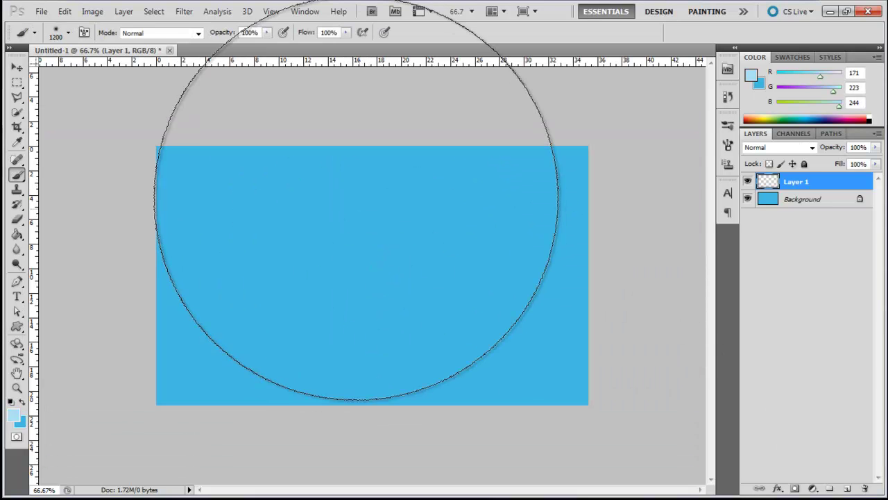
pyautogui.click(366, 137)
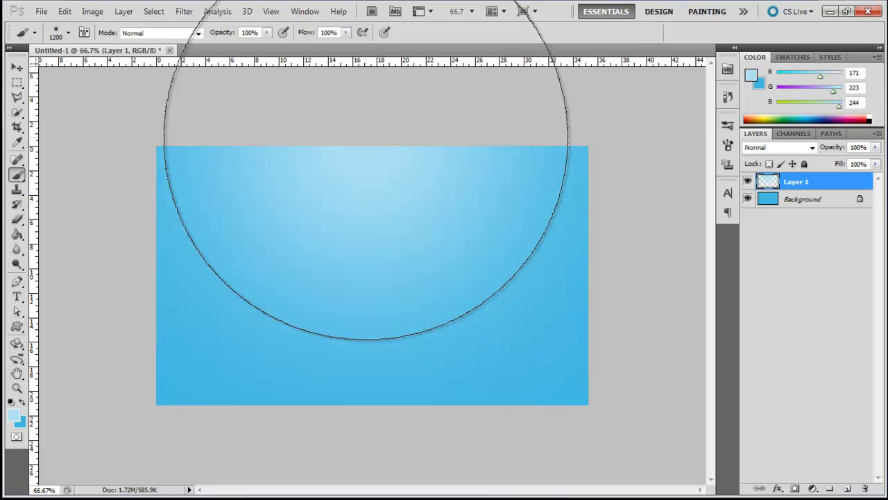
# Rename the new layer to 'Overlay'
pyautogui.press('v')
pyautogui.hotkey('ctrl', '+')
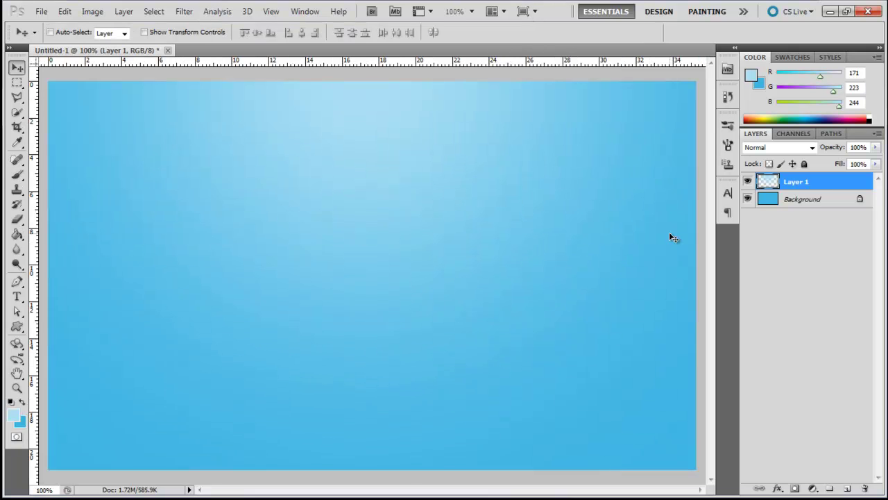
pyautogui.doubleClick(798, 182)
pyautogui.write('Overlay')
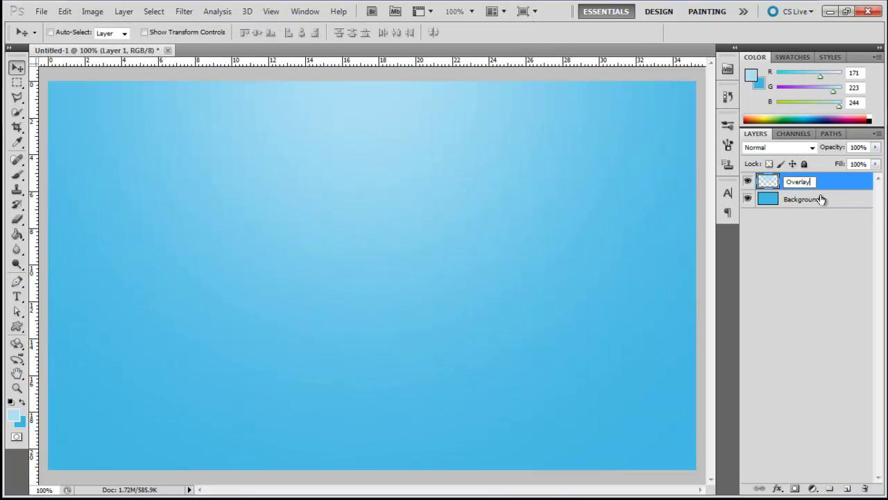
pyautogui.press('Return')
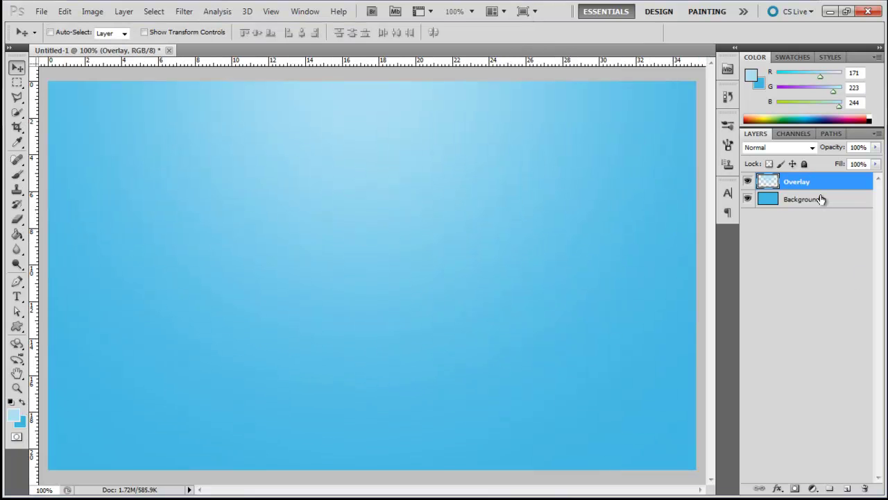
# Type 'icloud' in white Juice ITC in the upper left of the canvas
pyautogui.click(18, 296)
pyautogui.click(73, 31)
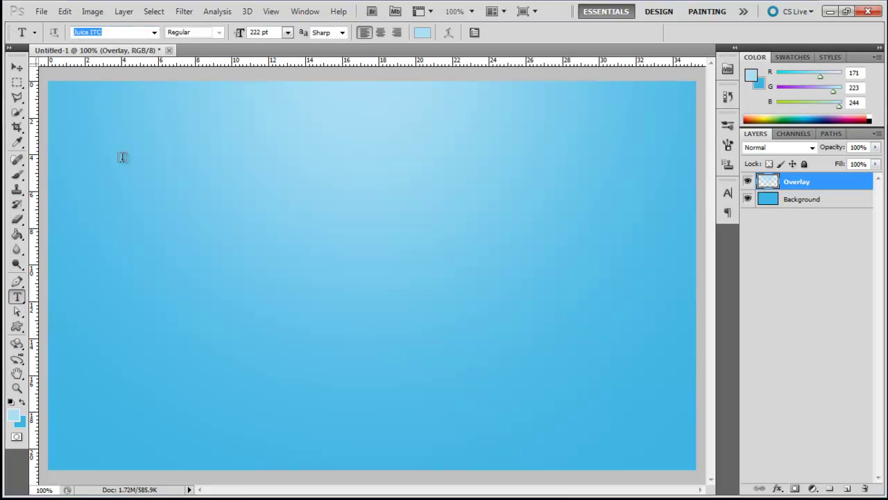
pyautogui.click(166, 234)
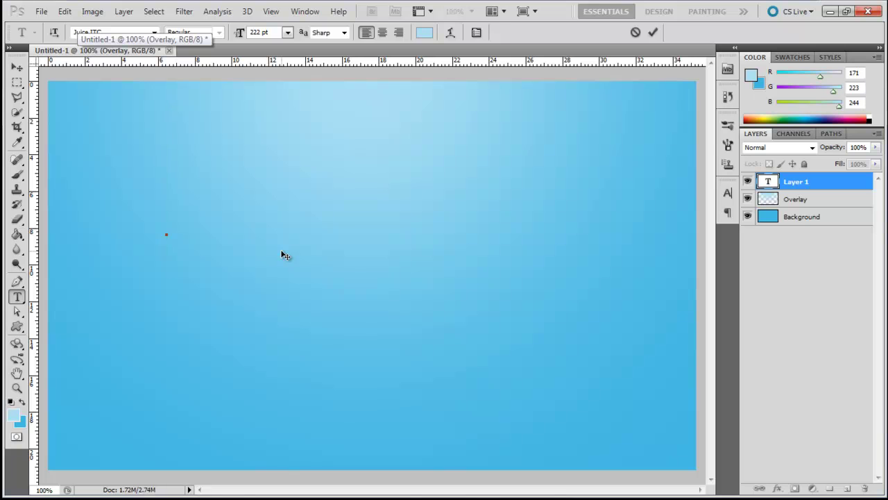
pyautogui.write('icl')
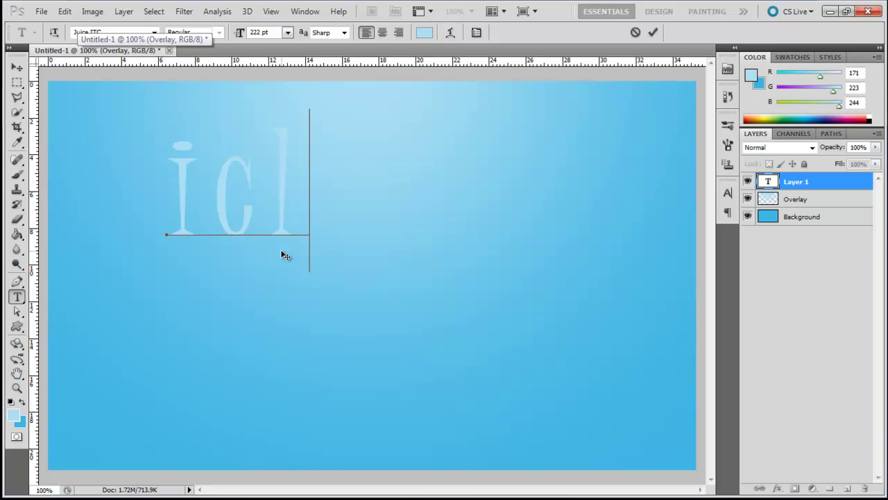
pyautogui.write('oud')
pyautogui.hotkey('ctrl', 'a')
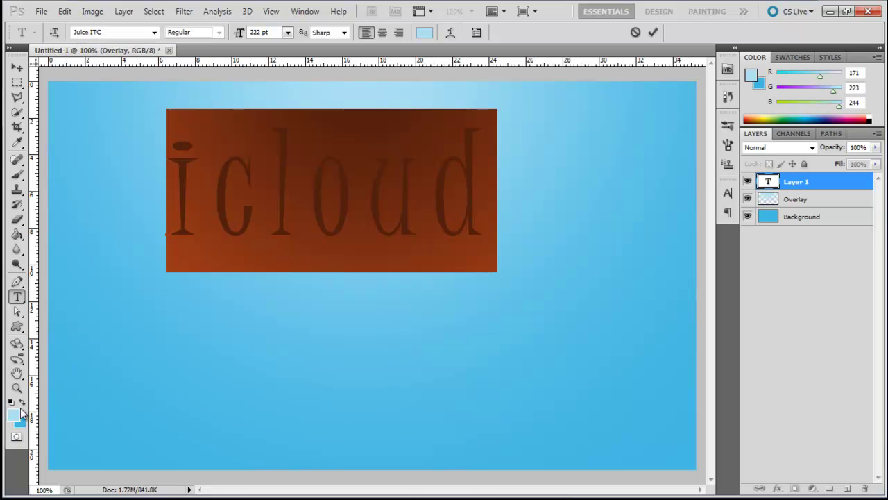
pyautogui.click(15, 413)
pyautogui.click(644, 173)
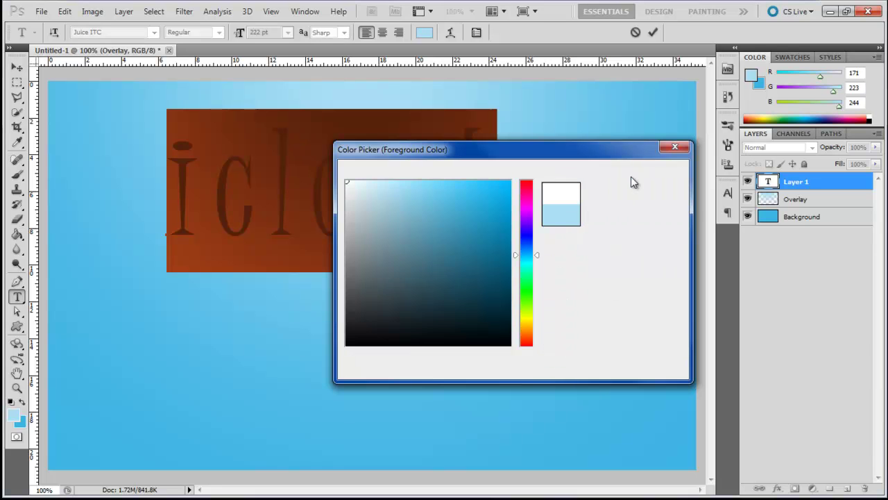
# Set the text size to 250 pt with Auto leading and commit it
pyautogui.click(476, 32)
pyautogui.click(590, 224)
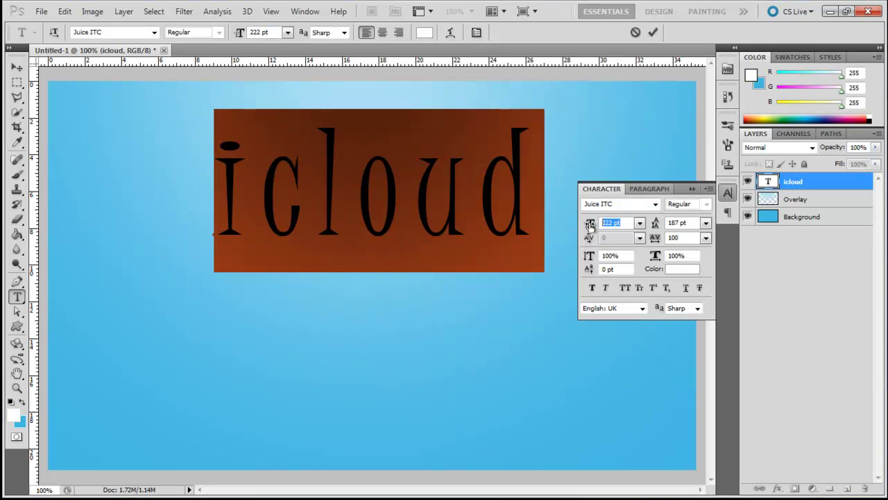
pyautogui.write('250')
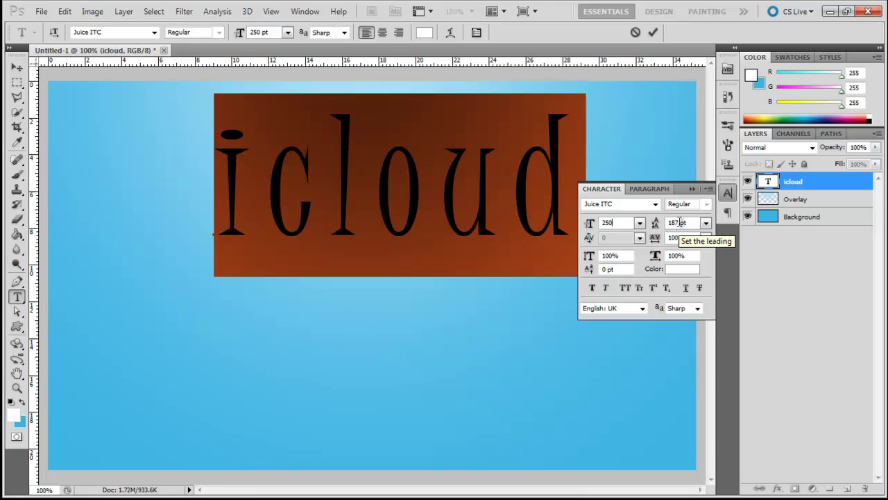
pyautogui.click(705, 223)
pyautogui.click(703, 237)
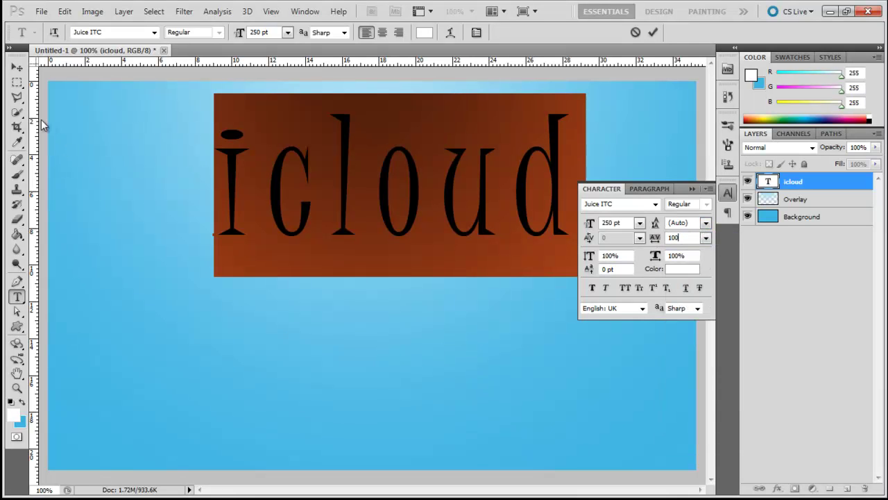
pyautogui.click(17, 68)
# Centre the icloud text horizontally on the canvas, leaving only icloud selected
pyautogui.keyDown('ctrl'); pyautogui.click(798, 218); pyautogui.keyUp('ctrl')
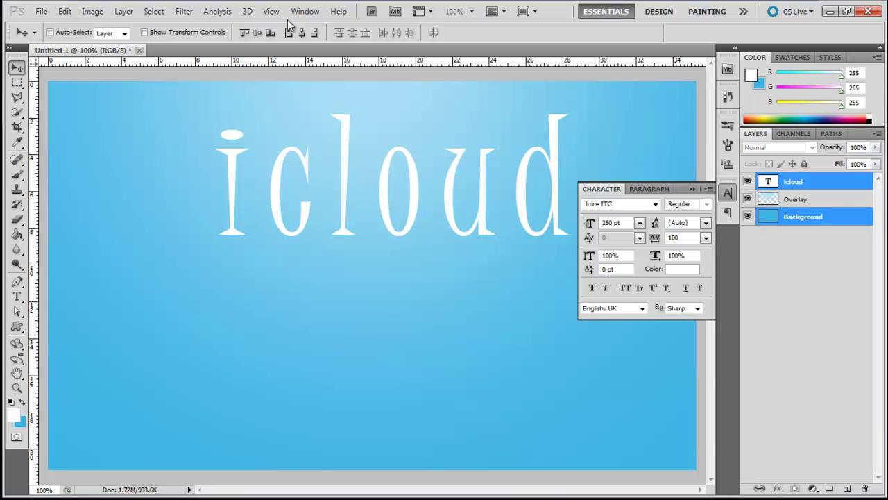
pyautogui.click(301, 33)
pyautogui.click(830, 265)
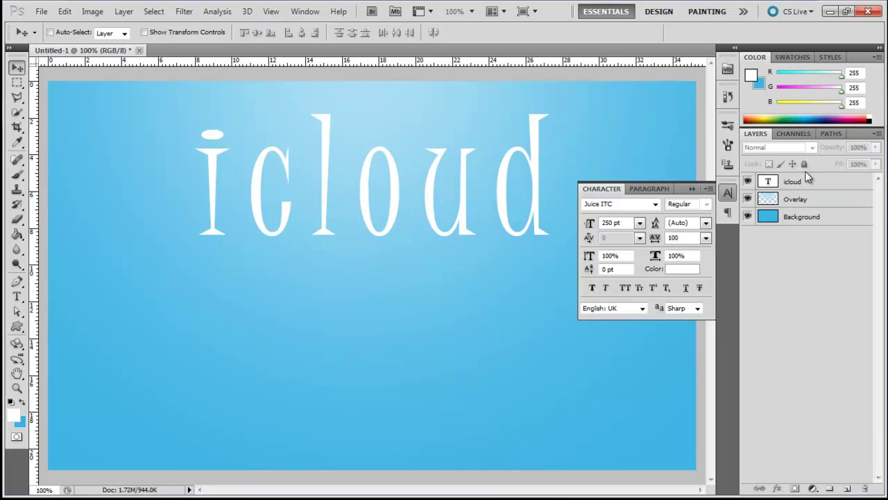
pyautogui.click(808, 179)
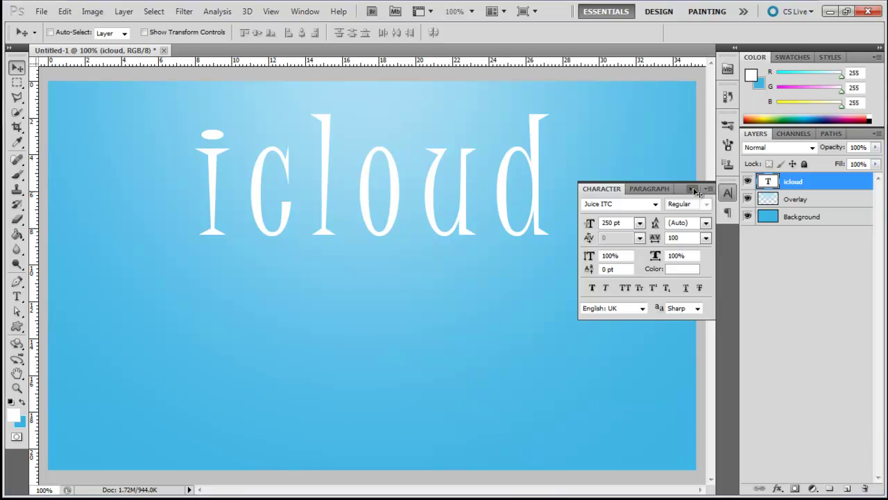
pyautogui.click(728, 192)
# Turn the icloud letters into a work path, add a new layer, and hide the text
pyautogui.keyDown('ctrl'); pyautogui.click(769, 182); pyautogui.keyUp('ctrl')
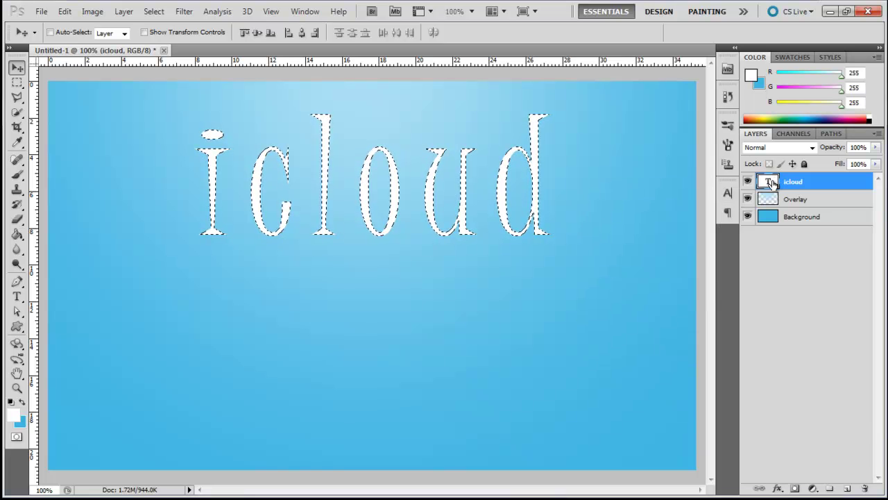
pyautogui.click(831, 133)
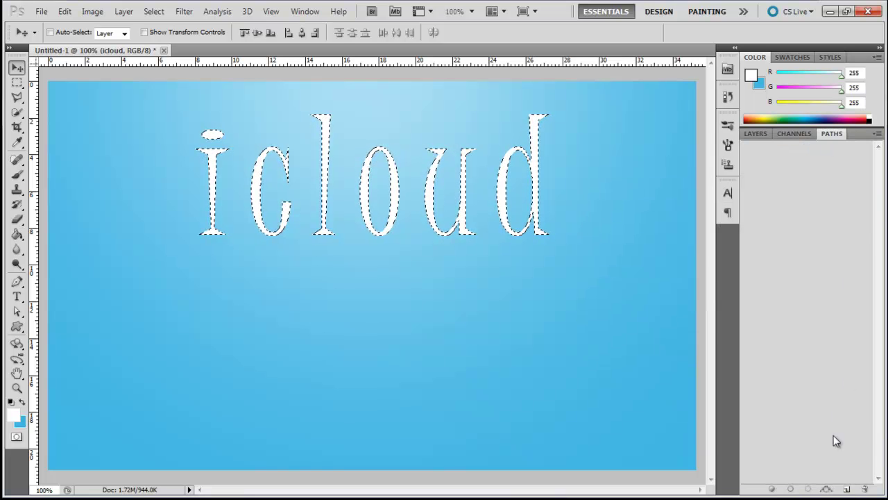
pyautogui.click(829, 488)
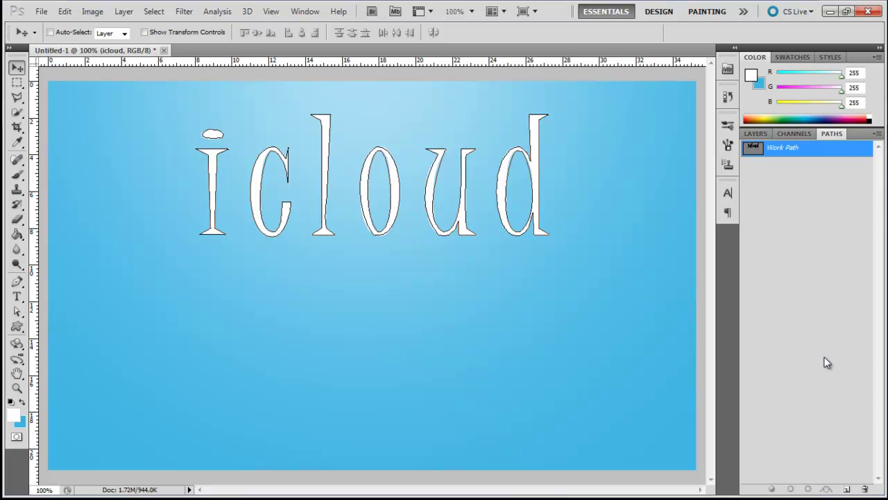
pyautogui.click(755, 133)
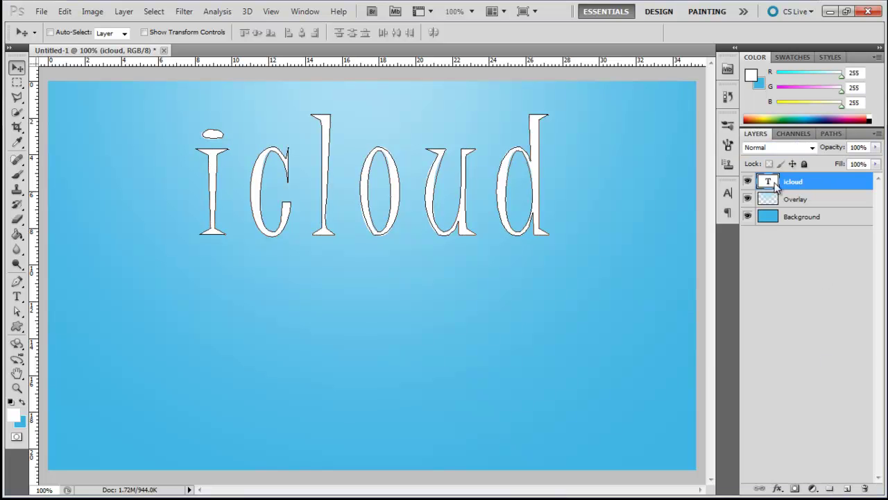
pyautogui.click(847, 488)
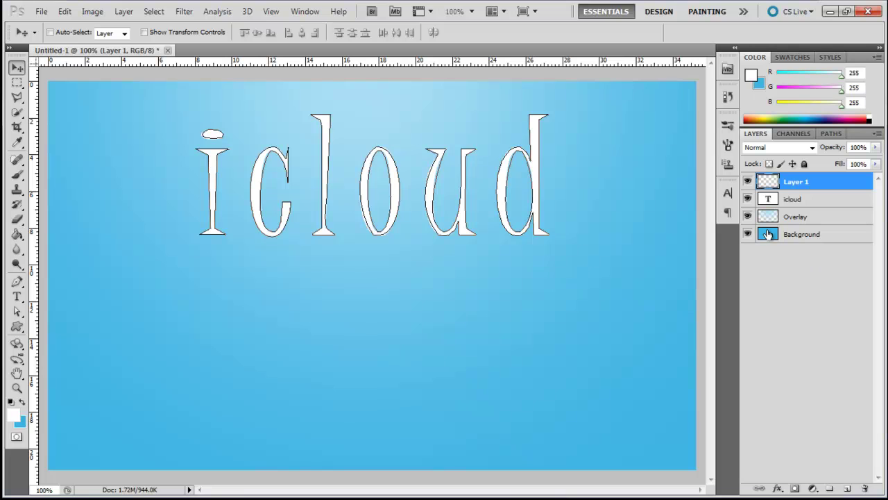
pyautogui.click(747, 199)
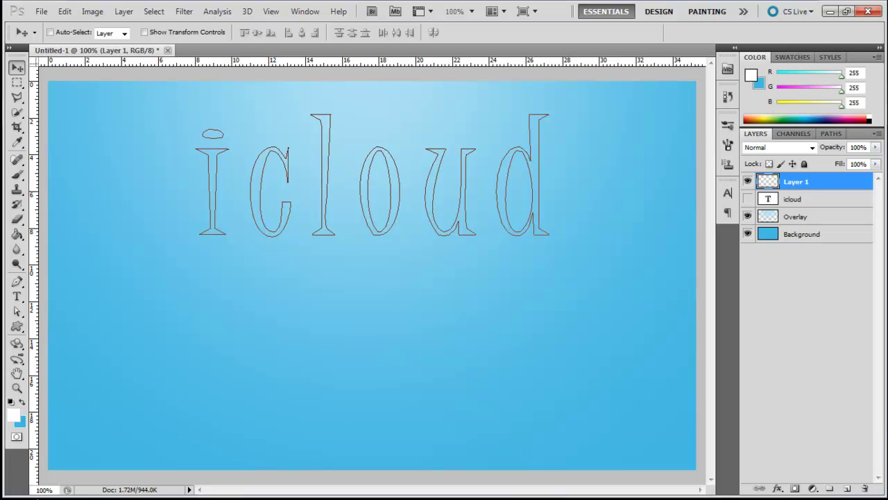
# Select all anchor points of the letter paths with Direct Selection
pyautogui.click(17, 311)
pyautogui.click(213, 233)
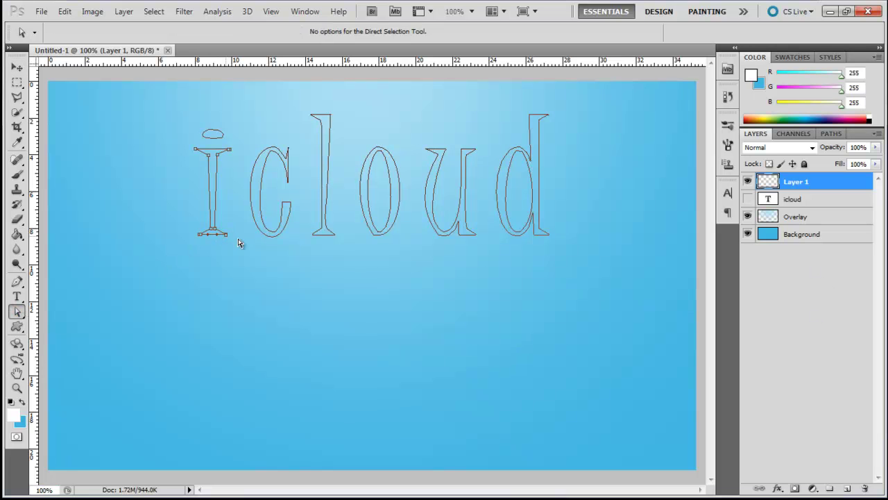
pyautogui.moveTo(238, 242); pyautogui.dragTo(615, 219)
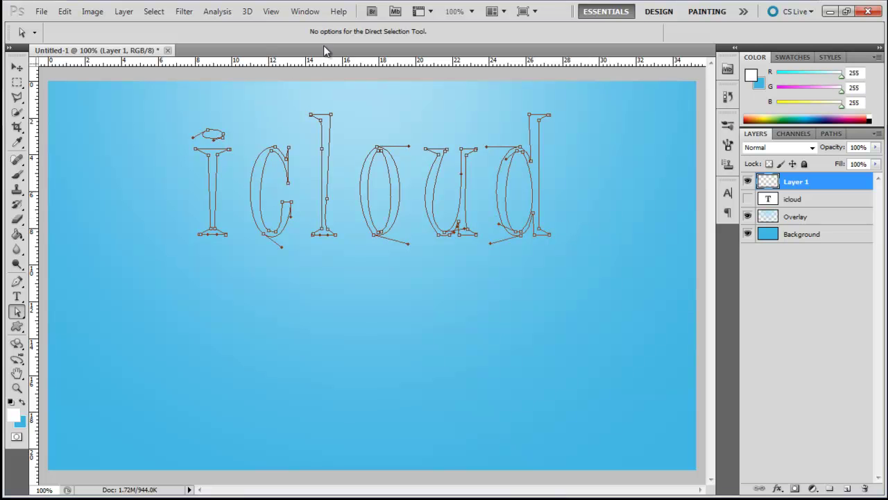
# Open the Brush panel and set the brush tip size to 50 px
pyautogui.click(302, 12)
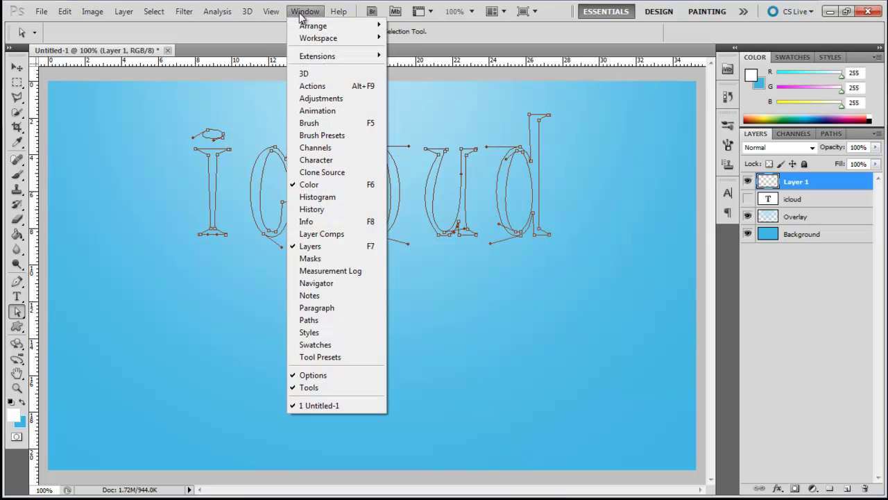
pyautogui.click(341, 123)
pyautogui.click(17, 174)
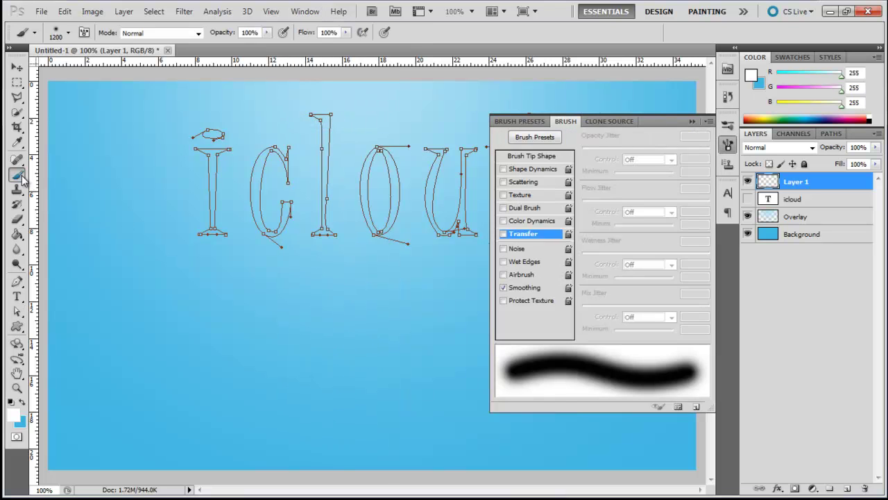
pyautogui.click(525, 158)
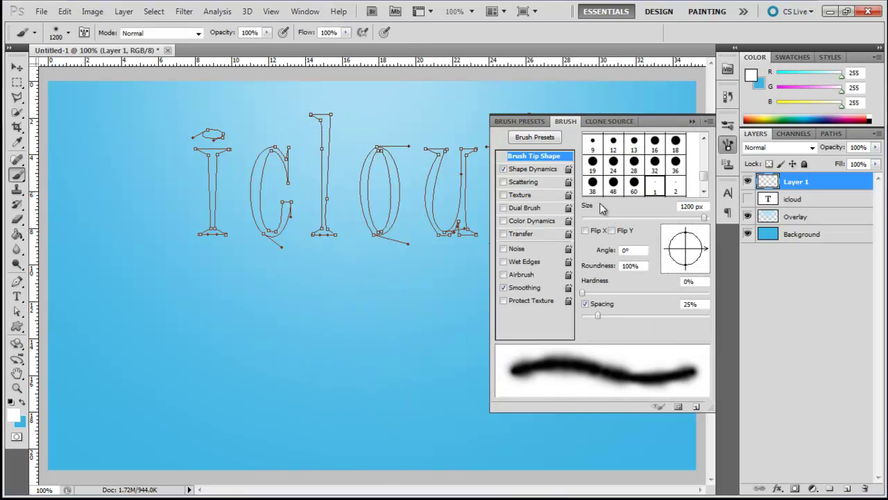
pyautogui.click(680, 207)
pyautogui.write('50')
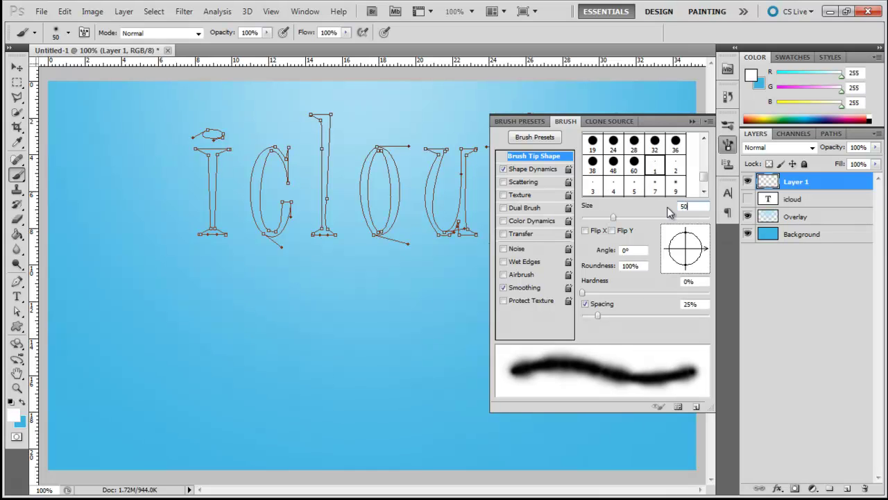
# Enable Shape Dynamics: size jitter 100%, angle jitter 0%, roundness jitter 30%, minimum roundness 25%, flip X/Y
pyautogui.click(521, 170)
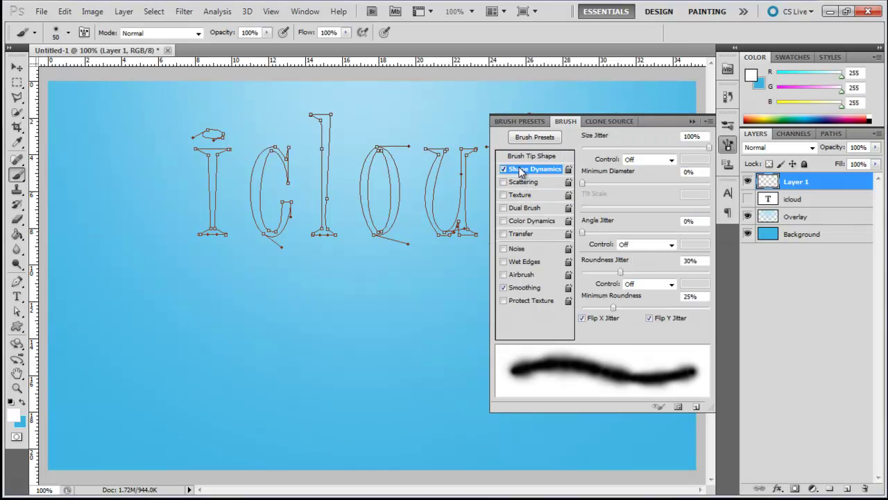
pyautogui.click(701, 222)
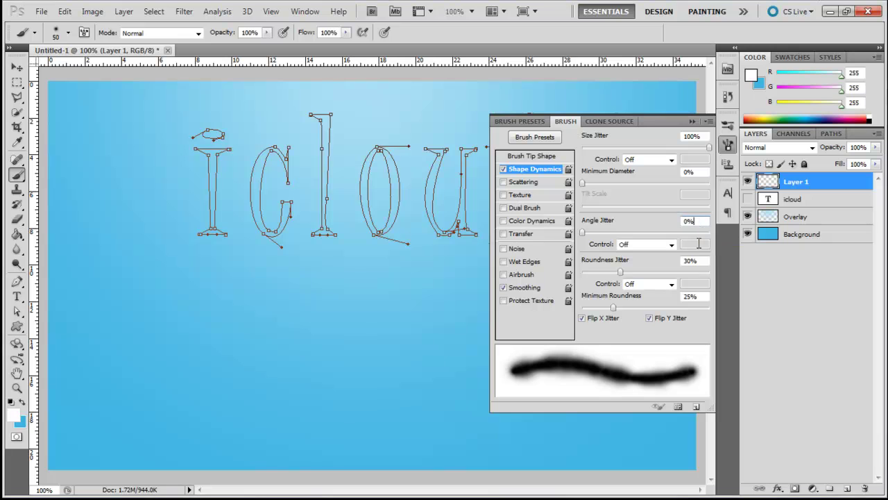
# Enable brush Texture at 160% scale, Color Burn mode, 100% depth and 100% depth jitter
pyautogui.click(503, 196)
pyautogui.click(526, 198)
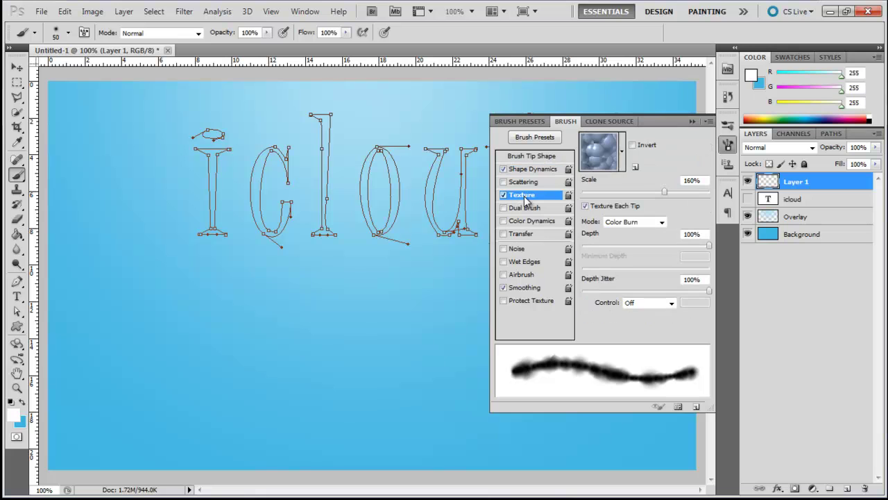
pyautogui.click(526, 197)
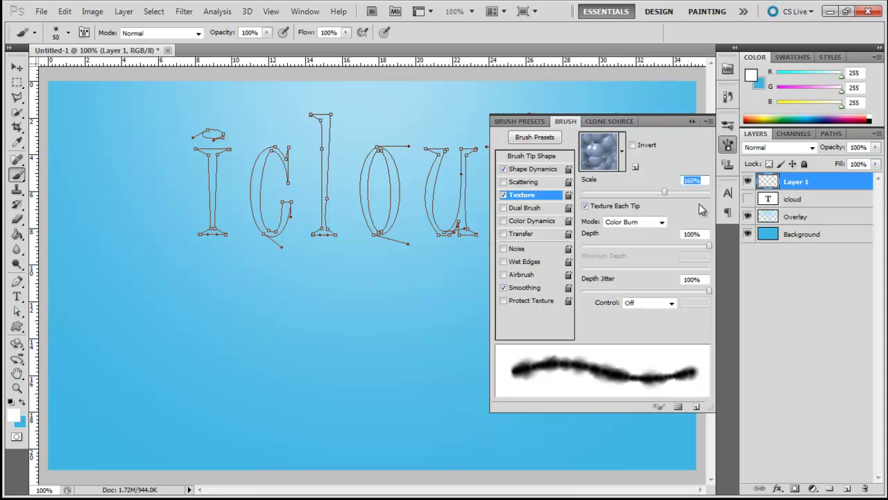
# Enable Transfer with 21% opacity jitter and 48% flow jitter
pyautogui.click(504, 233)
pyautogui.click(525, 234)
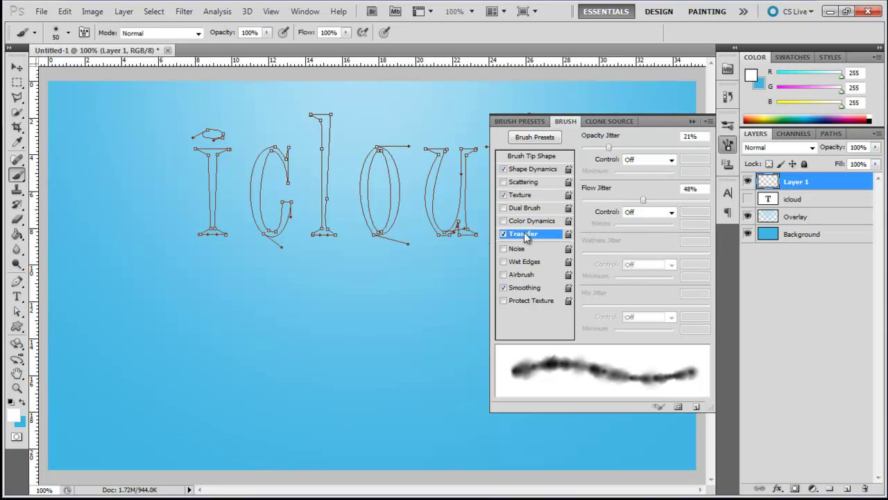
pyautogui.click(702, 188)
pyautogui.click(685, 140)
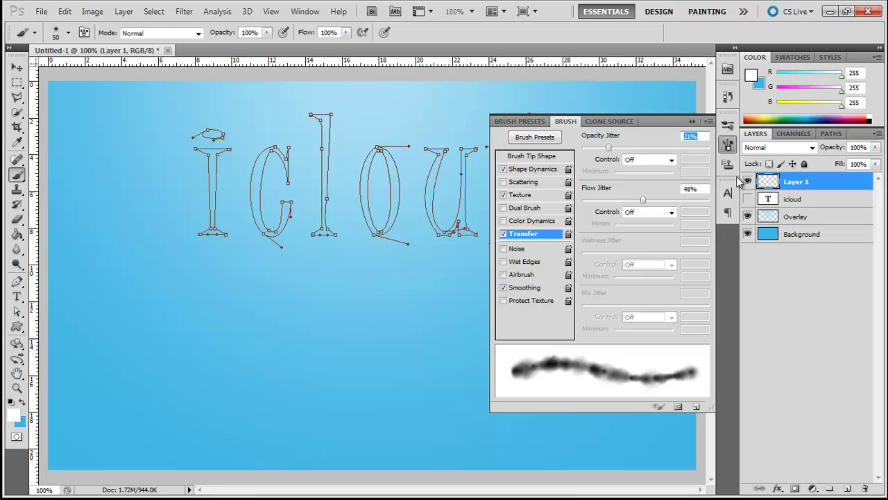
# Set the foreground colour to white #ffffff and collapse the Brush panel, deselecting the path points
pyautogui.click(14, 415)
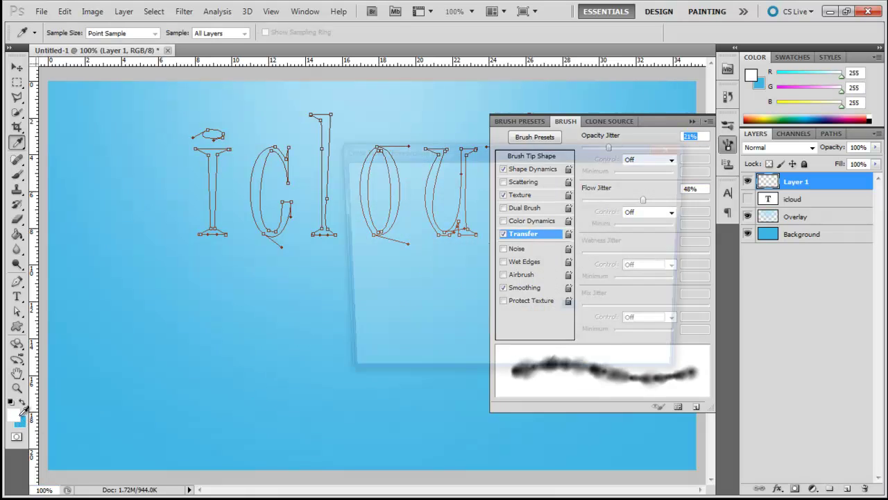
pyautogui.moveTo(416, 246); pyautogui.dragTo(326, 182)
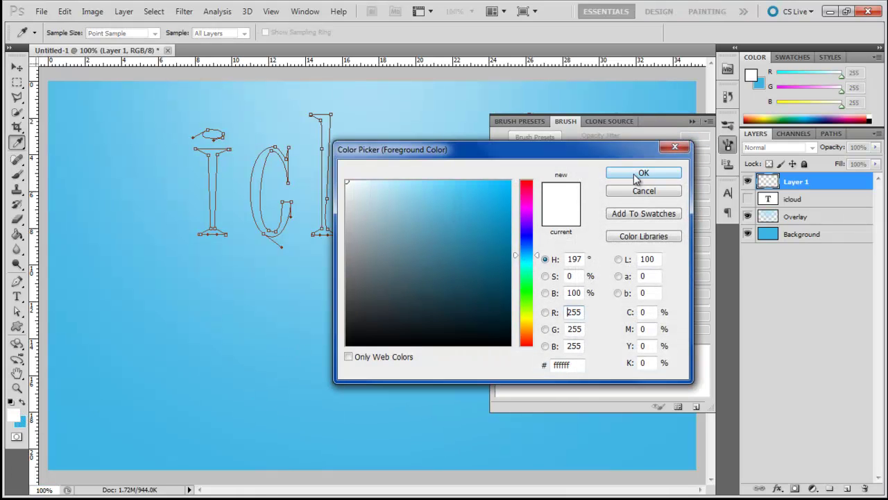
pyautogui.click(640, 173)
pyautogui.click(17, 311)
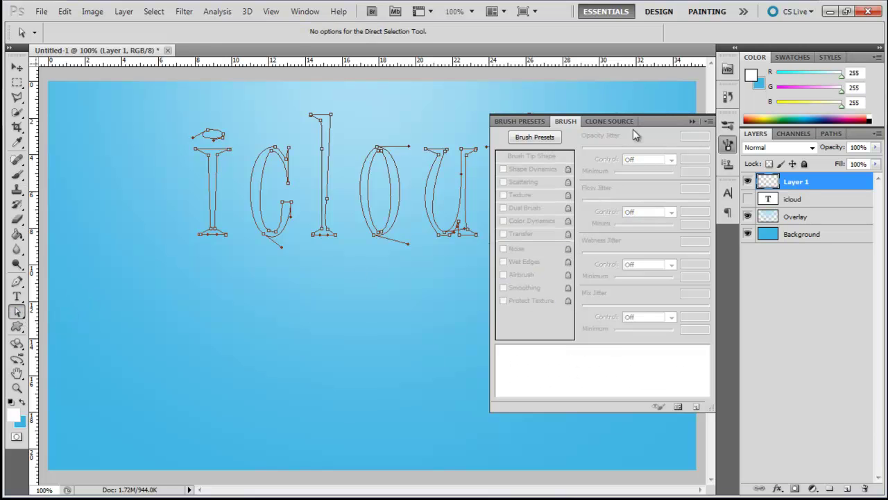
pyautogui.click(691, 121)
pyautogui.click(277, 276)
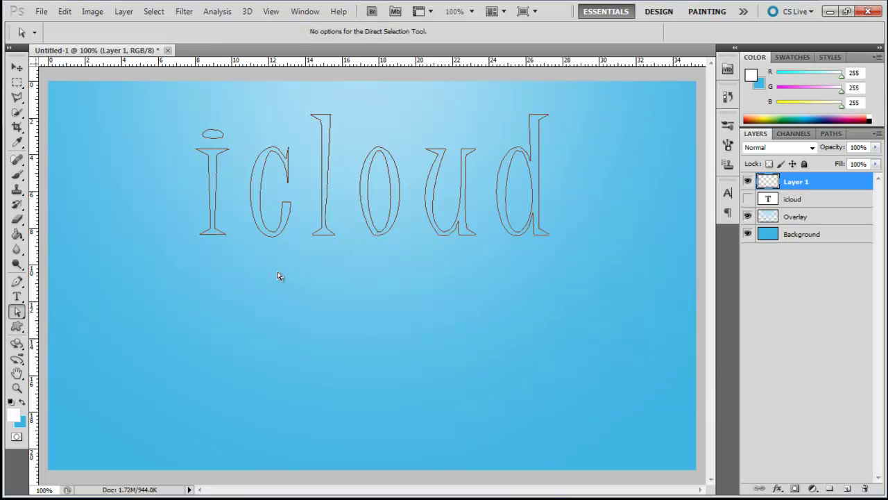
# Stroke the icloud work path with the Brush tool, Simulate Pressure enabled
pyautogui.rightClick(220, 233)
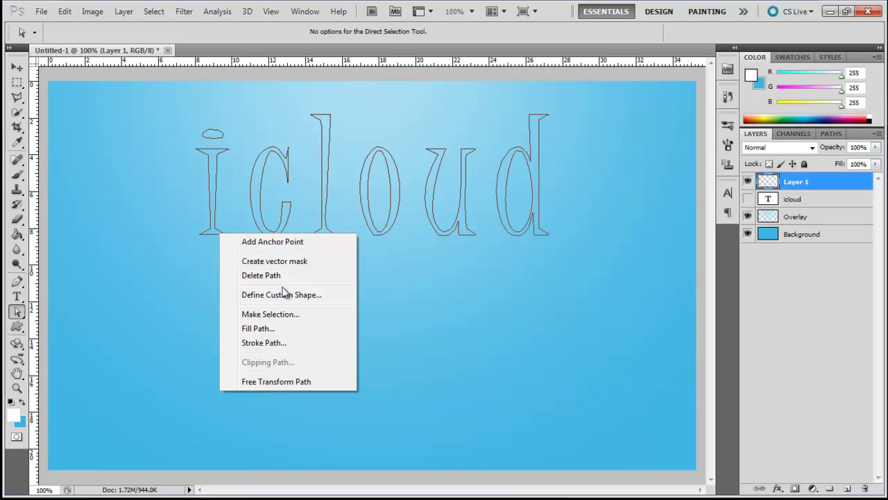
pyautogui.click(271, 344)
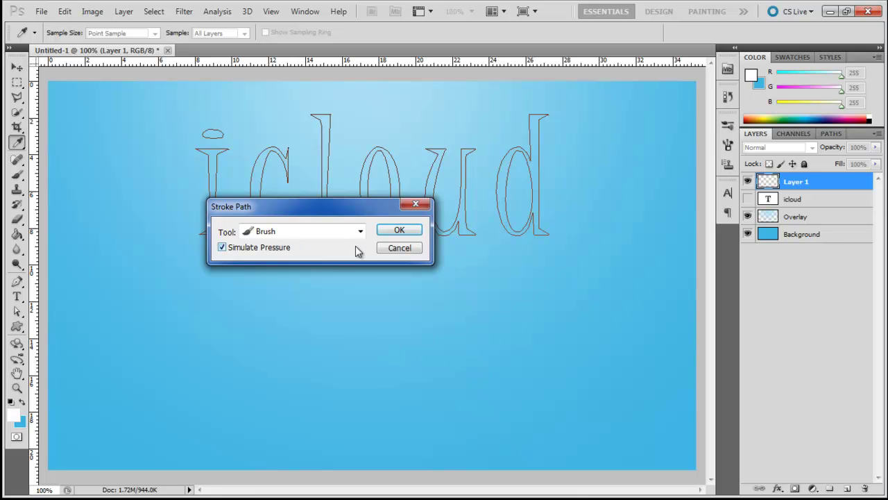
pyautogui.click(399, 230)
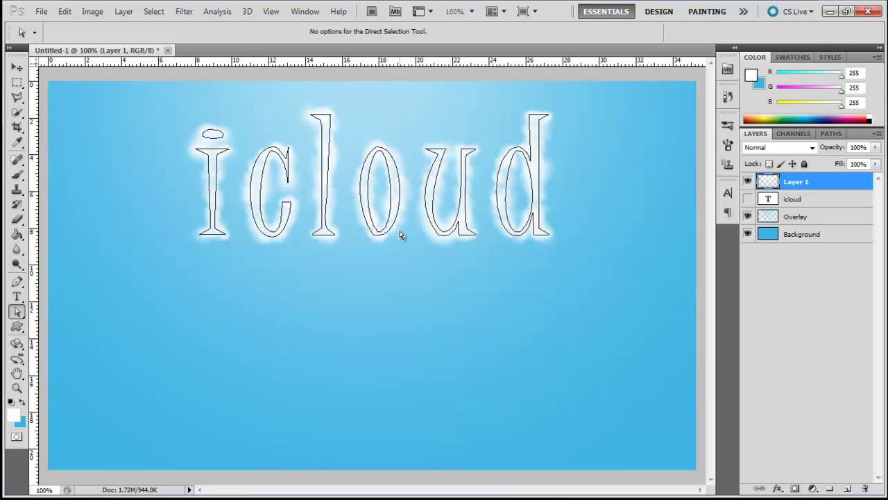
# Delete the letter path, rename Layer 1 to 'Cloud Text', and add an empty layer above icloud
pyautogui.rightClick(381, 231)
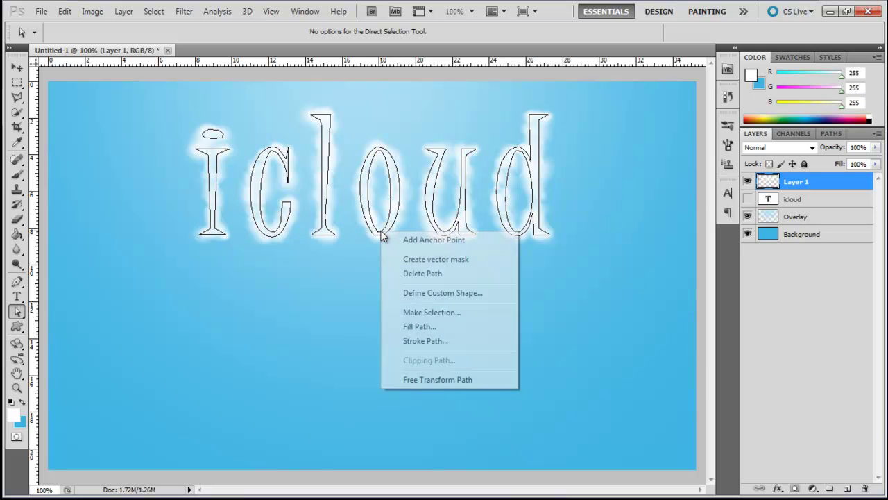
pyautogui.click(437, 274)
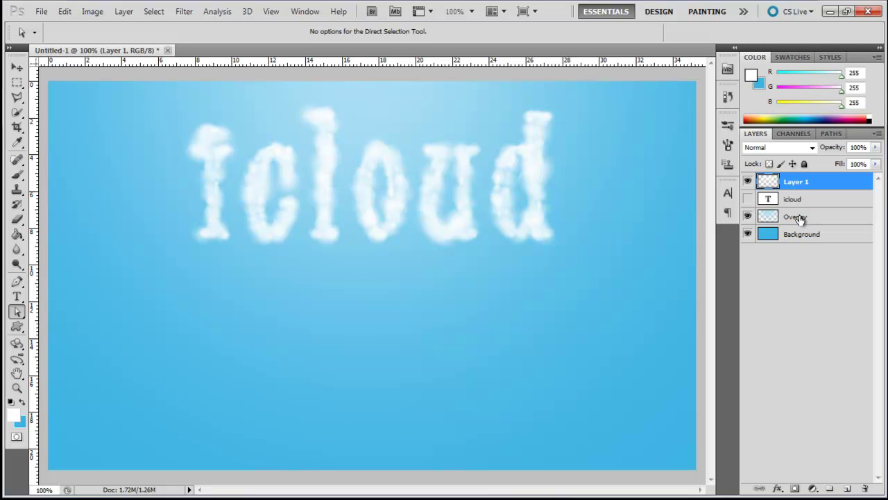
pyautogui.doubleClick(796, 181)
pyautogui.write('Cloud Text')
pyautogui.press('Return')
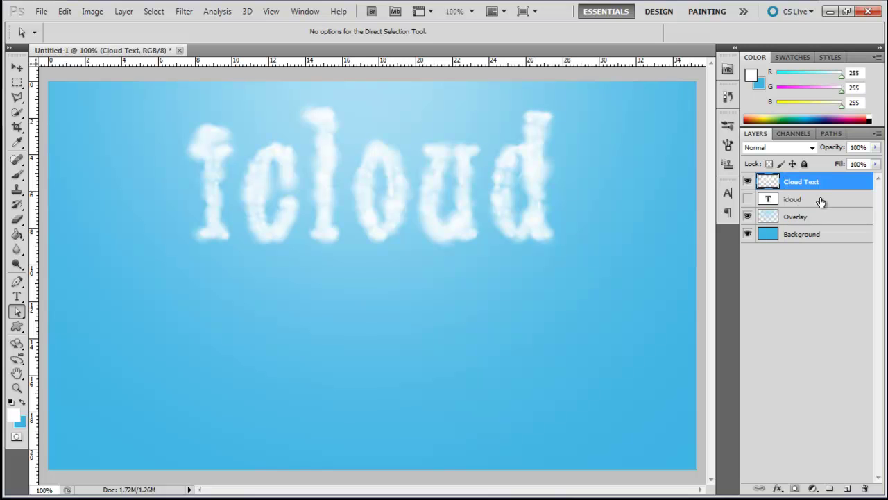
pyautogui.click(820, 201)
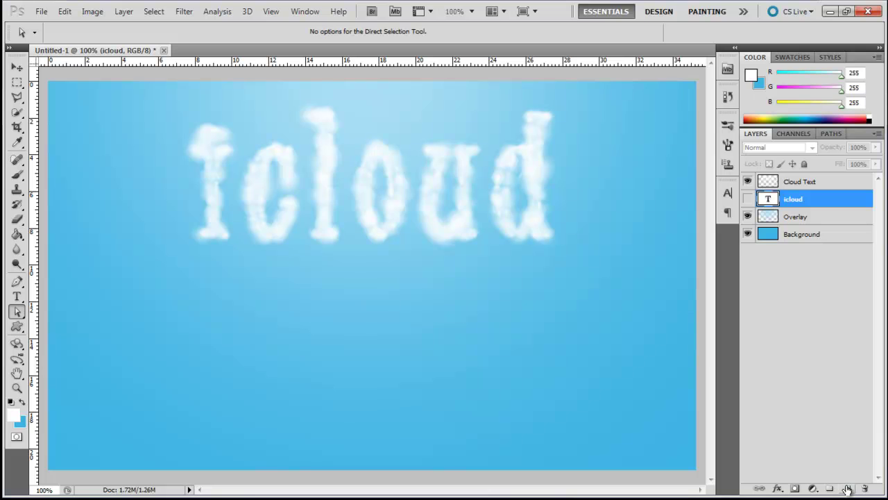
pyautogui.click(847, 489)
# Rename the new empty layer to 'Clouds'
pyautogui.doubleClick(796, 200)
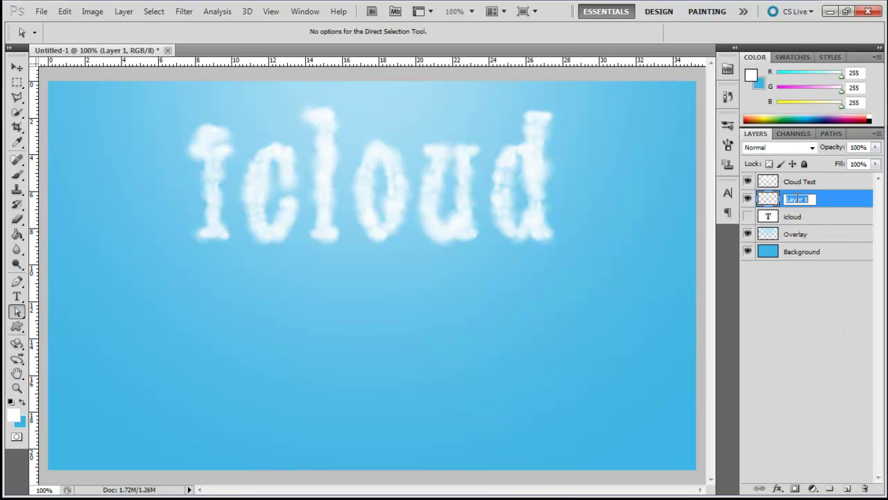
pyautogui.write('Clouds')
pyautogui.press('Return')
# Fill the Clouds layer with a Filter > Render > Clouds texture
pyautogui.click(183, 12)
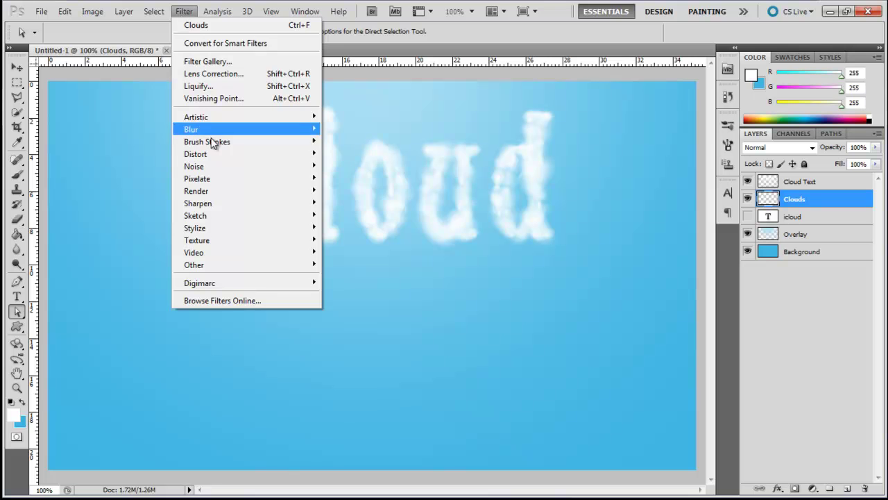
pyautogui.moveTo(231, 191)
pyautogui.click(357, 191)
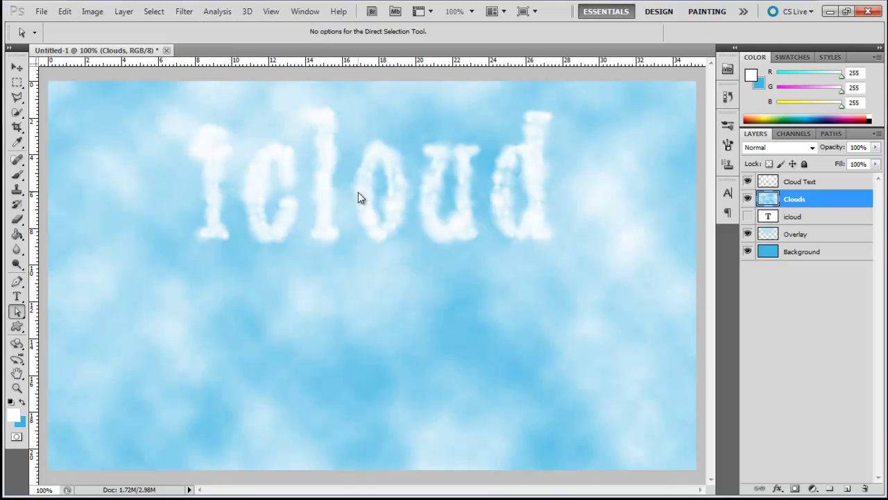
# Change the Clouds layer's blend mode and move the Overlay layer to the top of the stack
pyautogui.click(762, 148)
pyautogui.scroll(-17, 756, 147)
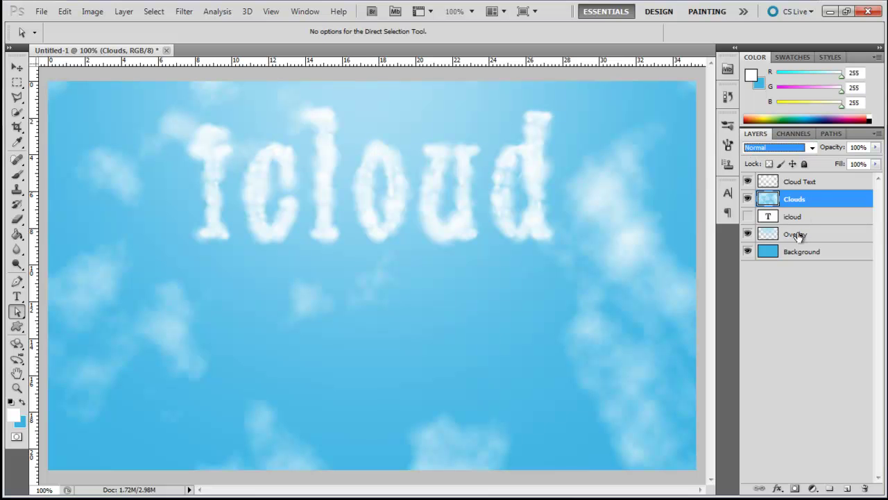
pyautogui.click(791, 238)
pyautogui.moveTo(770, 240); pyautogui.dragTo(770, 177)
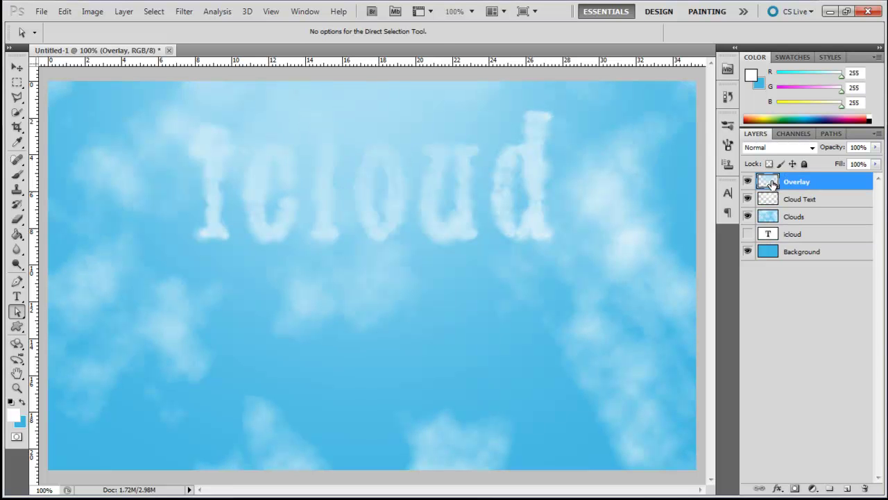
# Set the Overlay layer's blend mode to Linear Burn
pyautogui.click(788, 149)
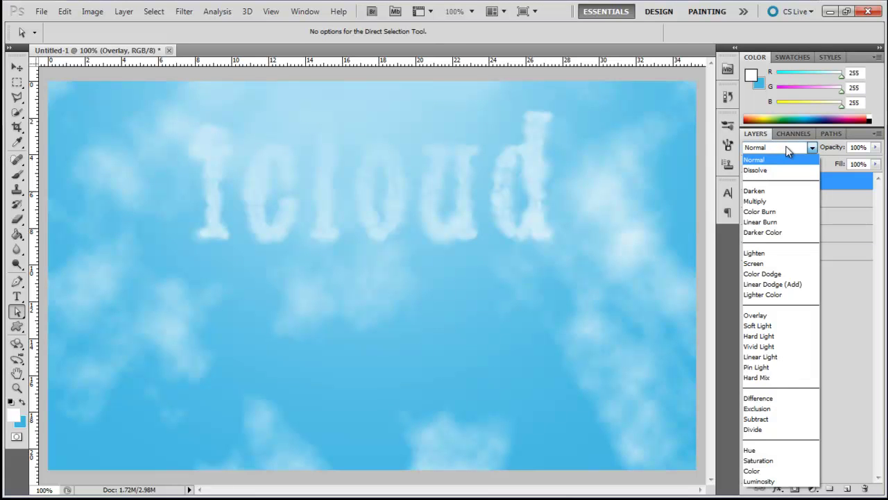
pyautogui.click(763, 170)
pyautogui.press('Down')
pyautogui.press('Down')
pyautogui.press('Down')
pyautogui.press('Down')
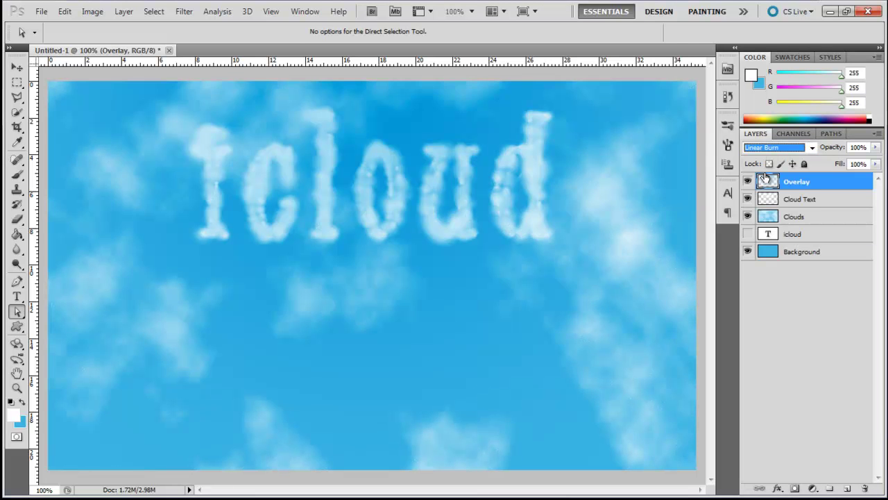